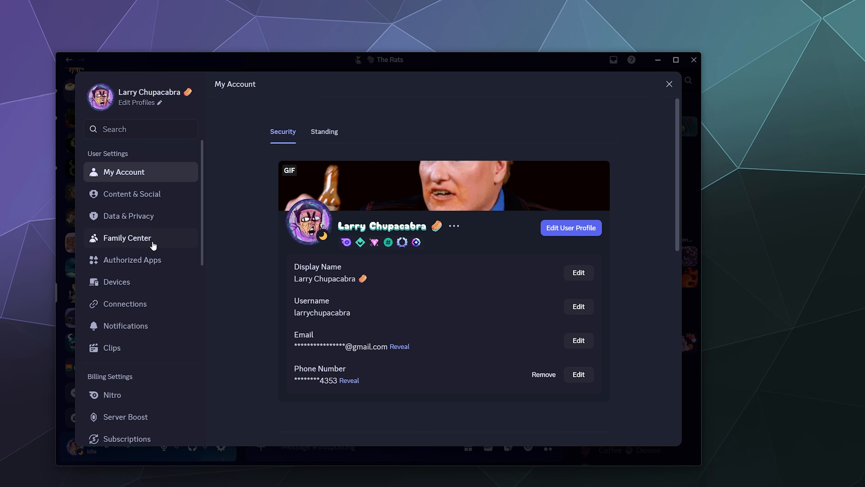
# Open the Voice & Video page of the user settings.
pyautogui.scroll(-5, 152, 248)
pyautogui.scroll(-2, 152, 284)
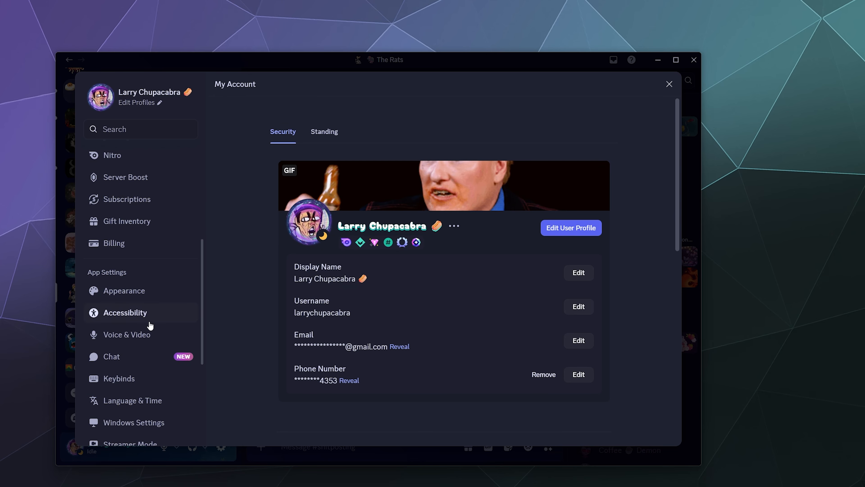
pyautogui.click(116, 335)
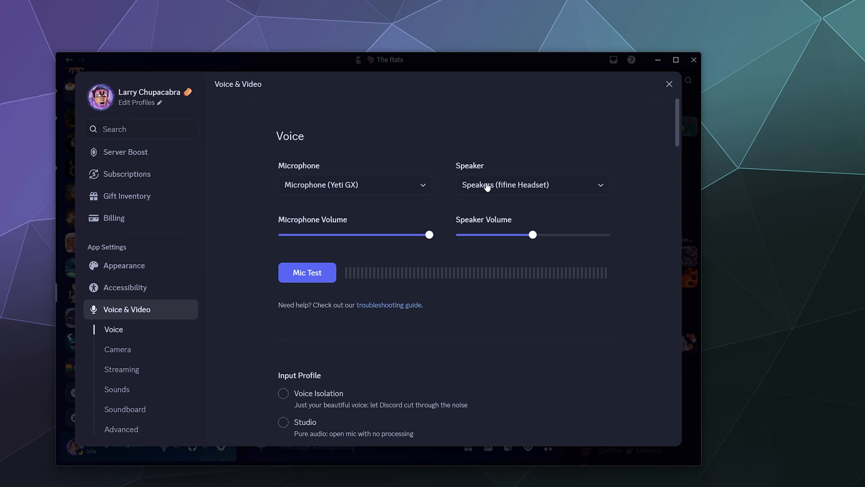
# Set the microphone to OBSBOT Tiny 2 Lite Microphone, then run and stop a mic test.
pyautogui.click(408, 195)
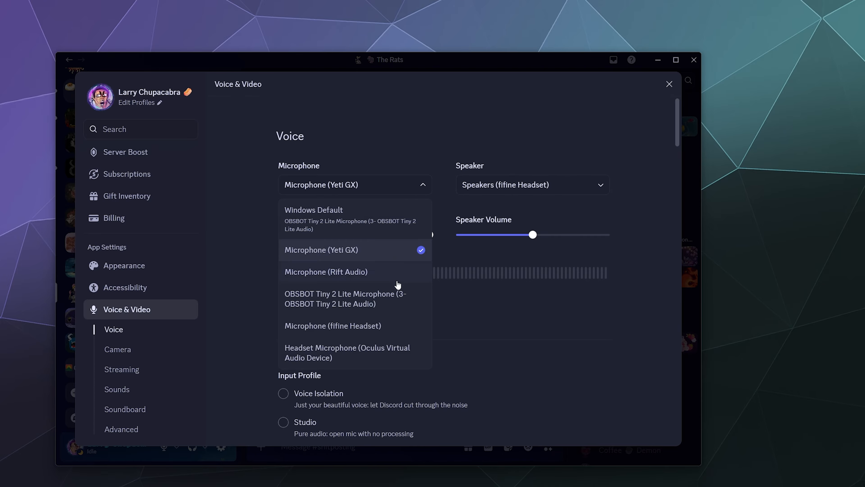
pyautogui.click(395, 294)
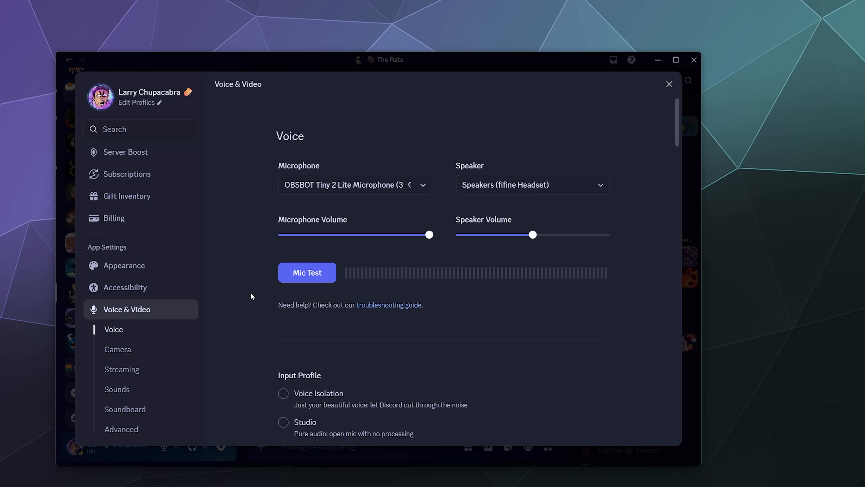
pyautogui.click(307, 272)
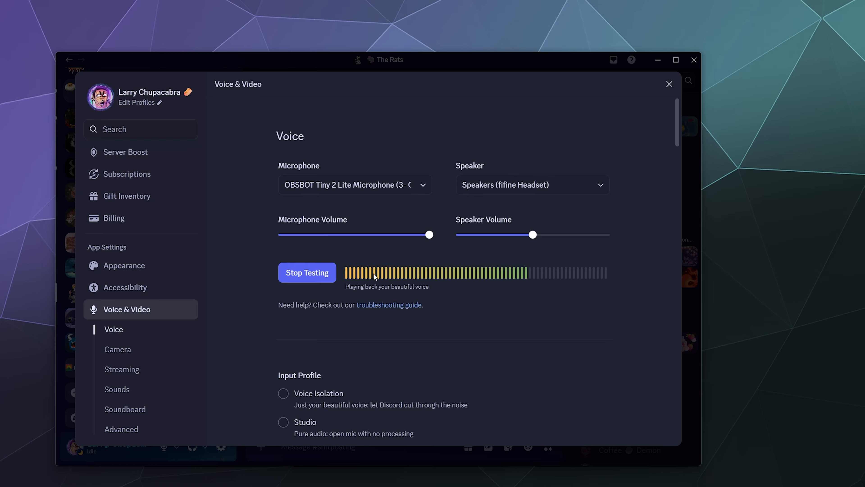
pyautogui.click(303, 273)
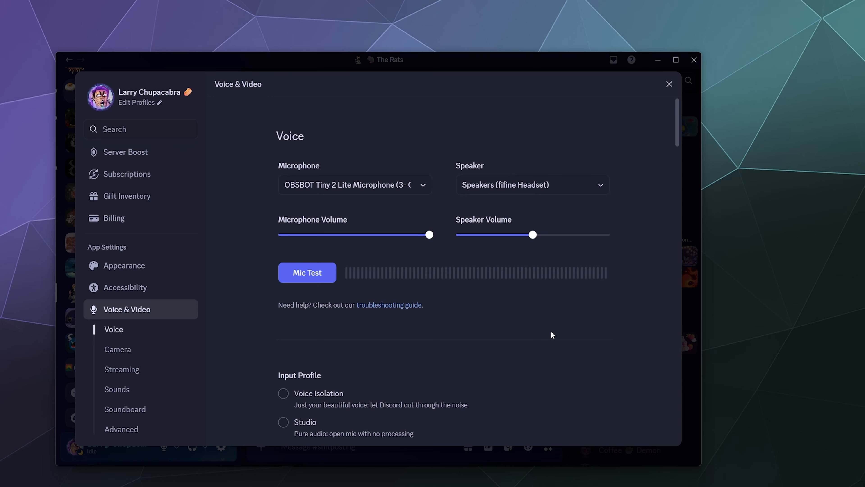
# Try Windows Default as the microphone, and settle on Microphone (Yeti GX) as the input device.
pyautogui.click(308, 187)
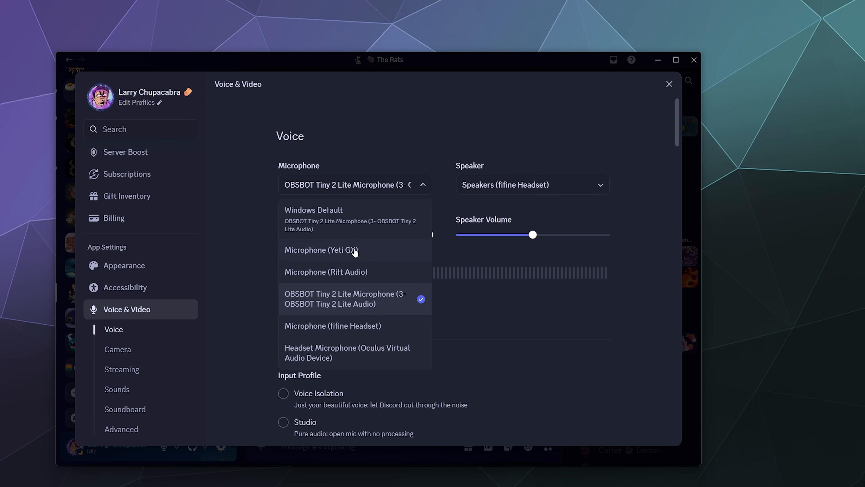
pyautogui.click(324, 226)
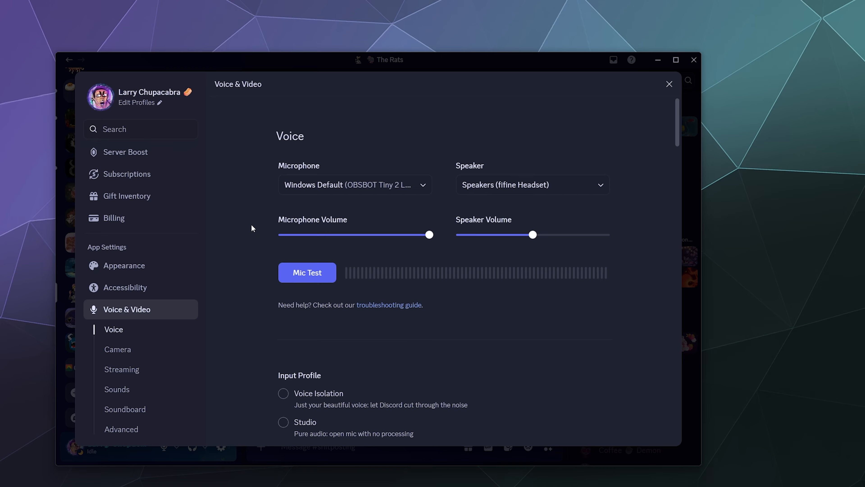
pyautogui.click(315, 186)
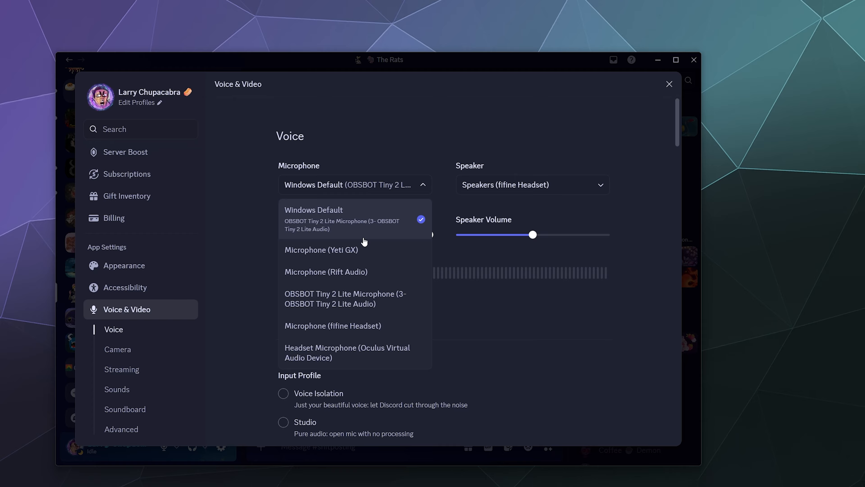
pyautogui.click(288, 252)
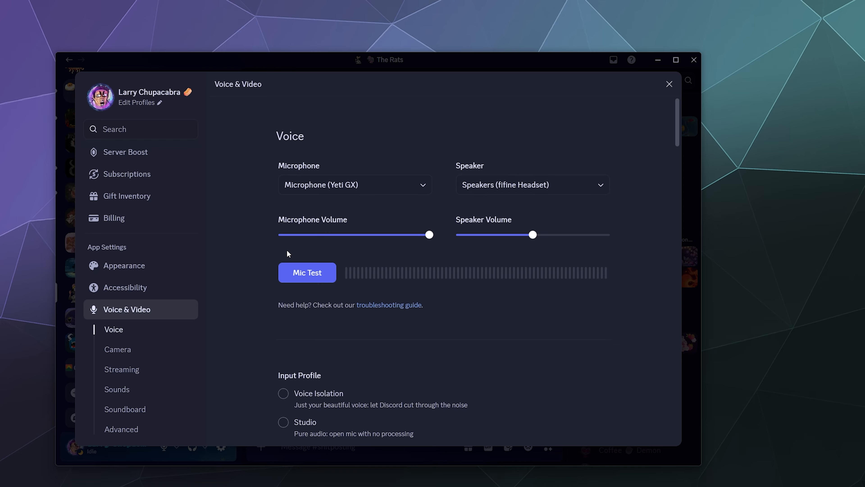
# Run and stop a mic test with the selected microphone, and close the user settings.
pyautogui.click(289, 280)
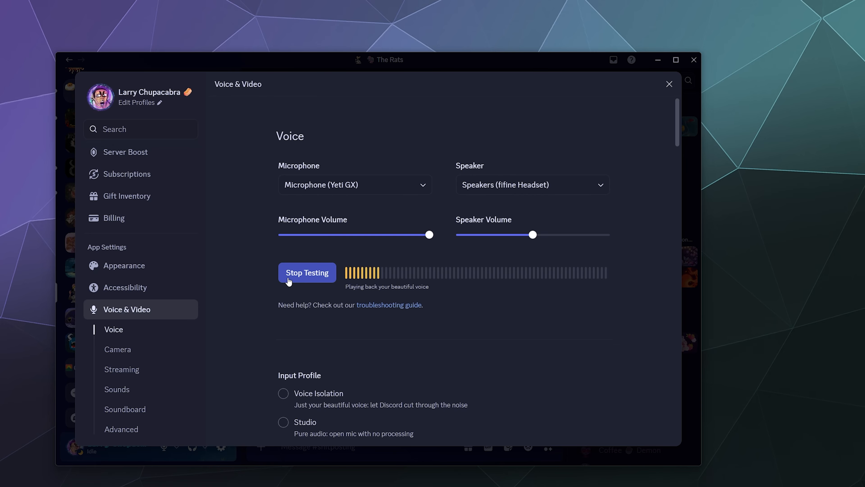
pyautogui.click(289, 280)
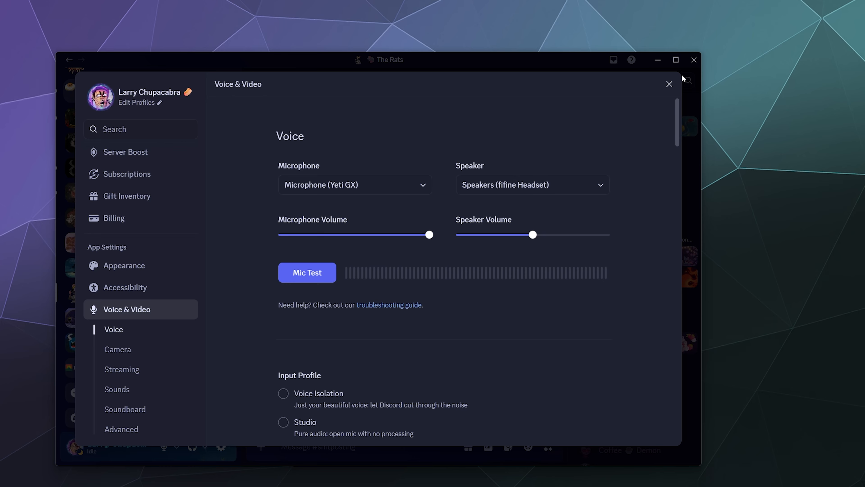
pyautogui.click(669, 83)
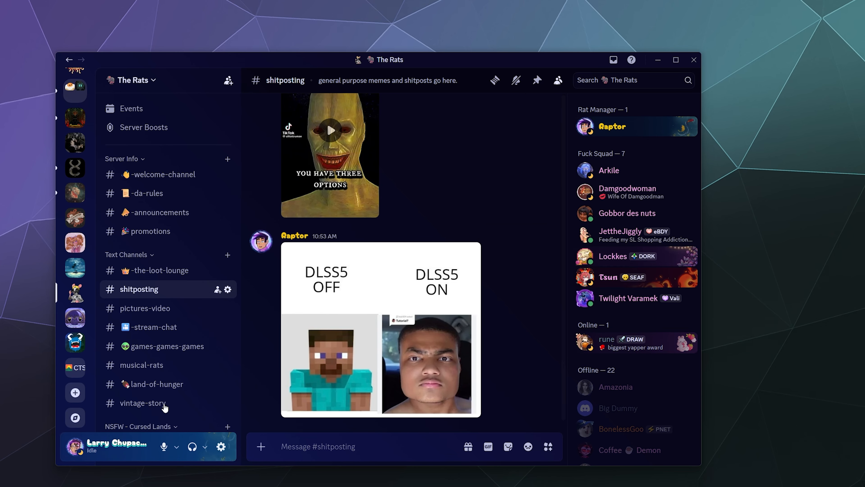
# Switch to Windows Settings and open the System Sound page.
pyautogui.press('super+i')
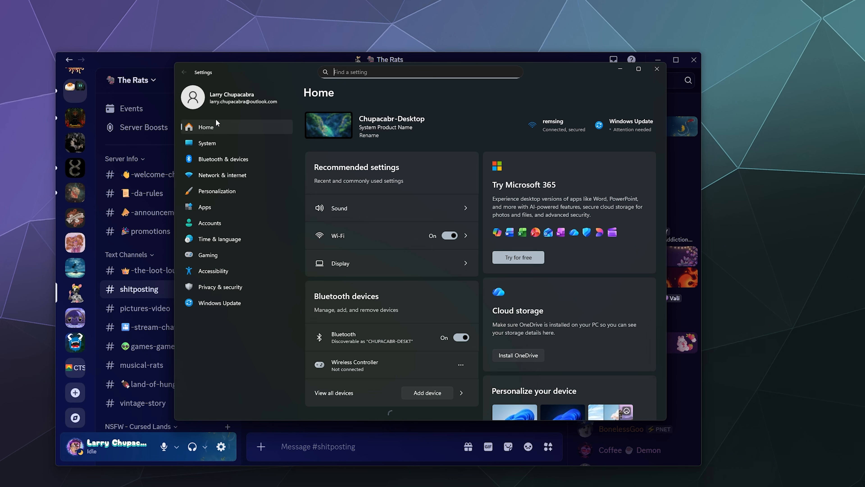
pyautogui.moveTo(235, 70); pyautogui.dragTo(219, 86)
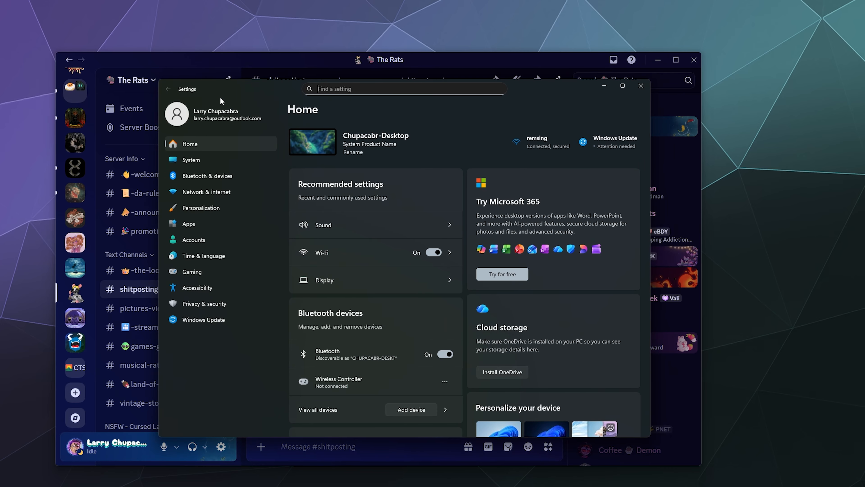
pyautogui.click(192, 161)
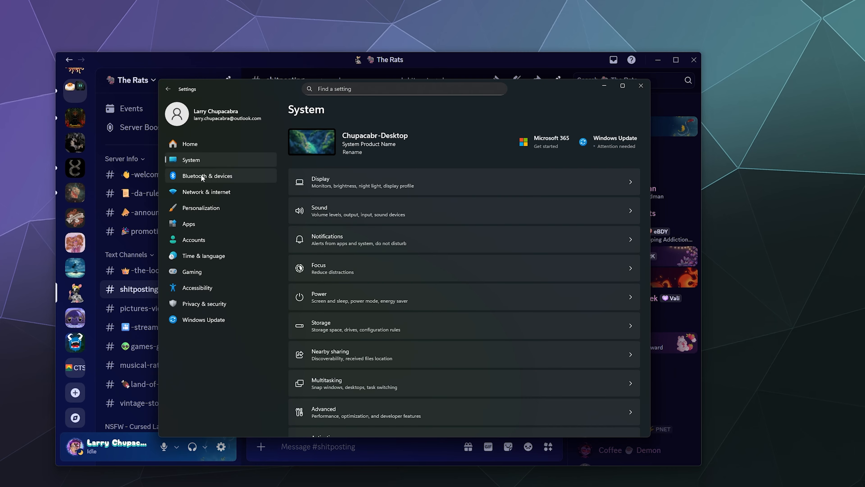
pyautogui.click(347, 201)
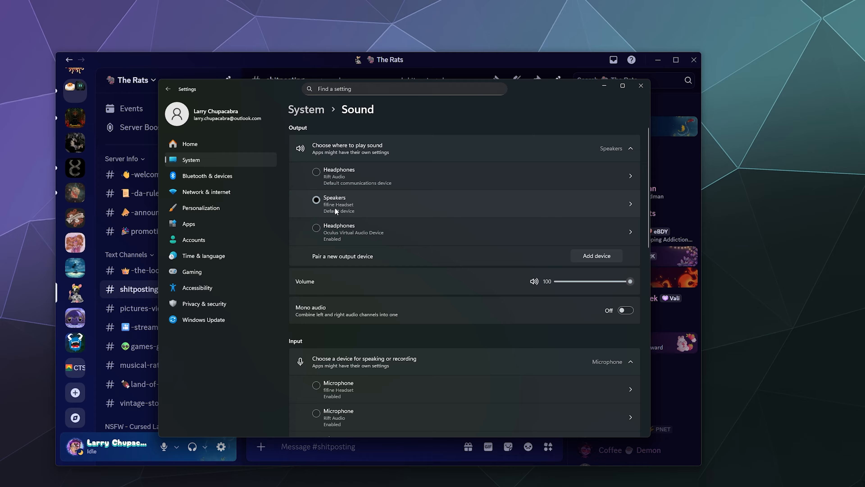
# Review the input devices, and open the additional sound settings dialog on its list of recording devices.
pyautogui.scroll(-4, 337, 259)
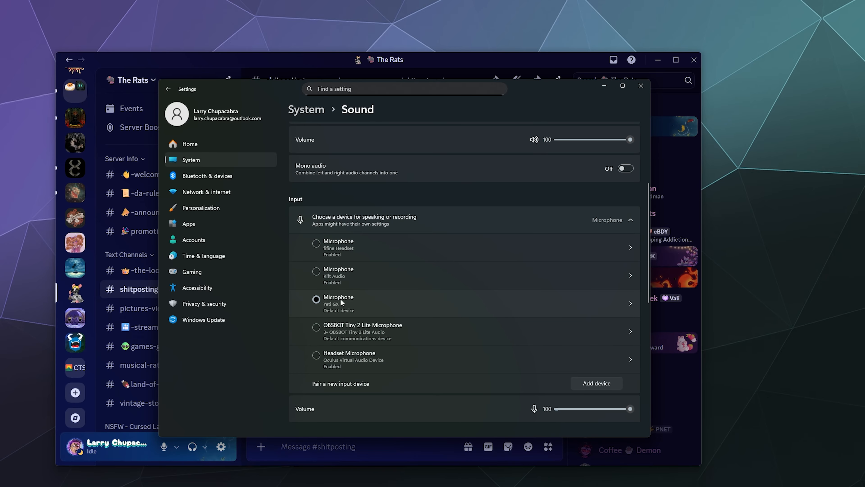
pyautogui.scroll(-4, 322, 303)
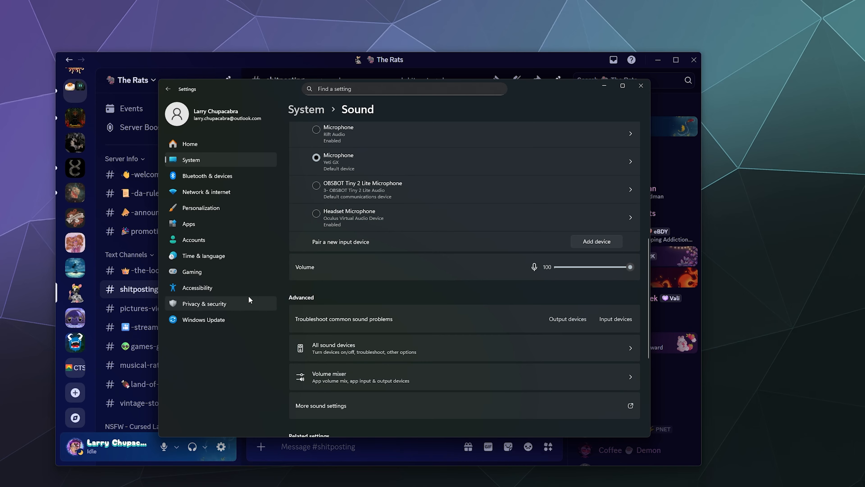
pyautogui.scroll(4, 342, 311)
pyautogui.scroll(2, 342, 312)
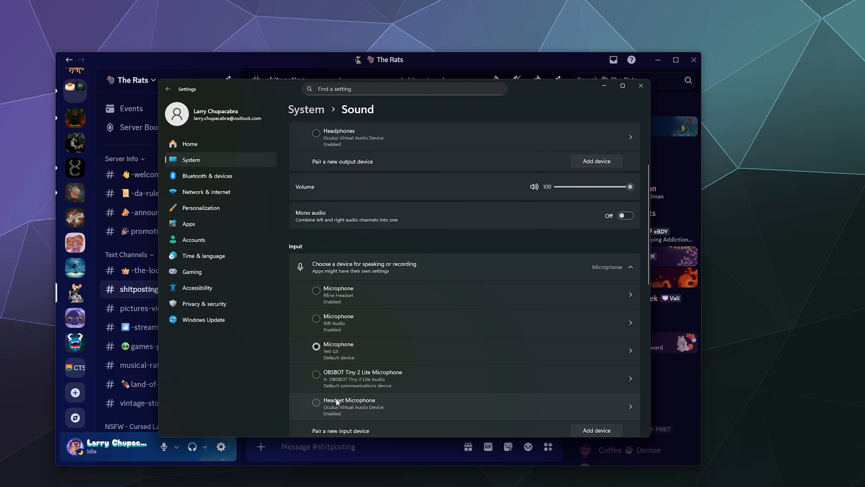
pyautogui.scroll(-2, 337, 403)
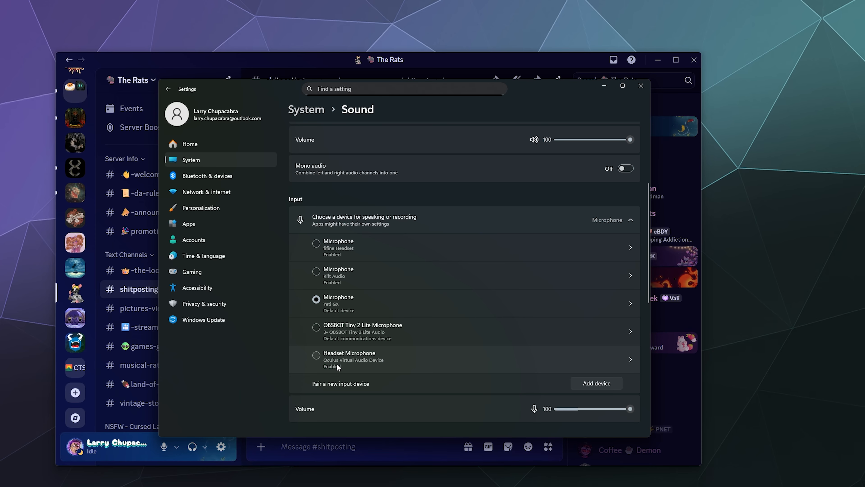
pyautogui.scroll(-10, 336, 364)
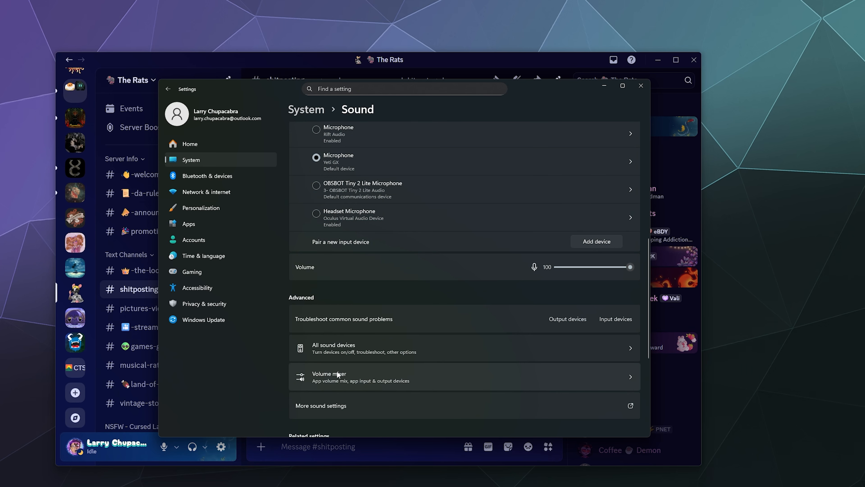
pyautogui.click(338, 316)
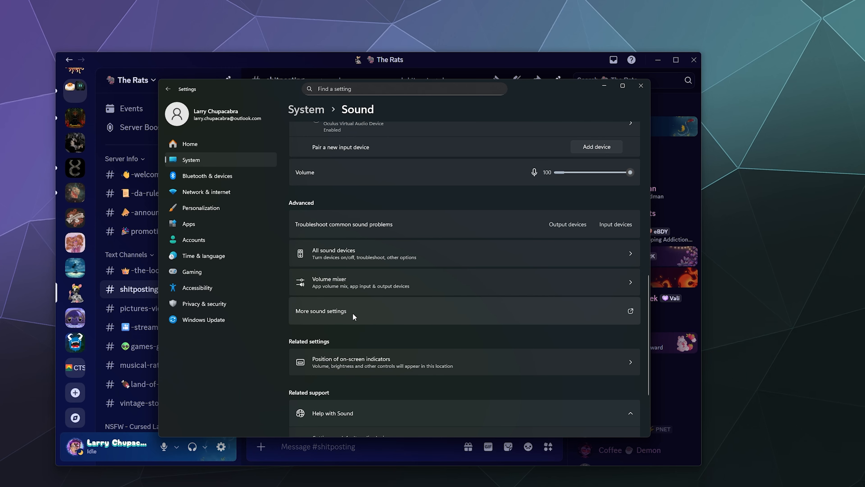
pyautogui.moveTo(140, 75); pyautogui.dragTo(421, 179)
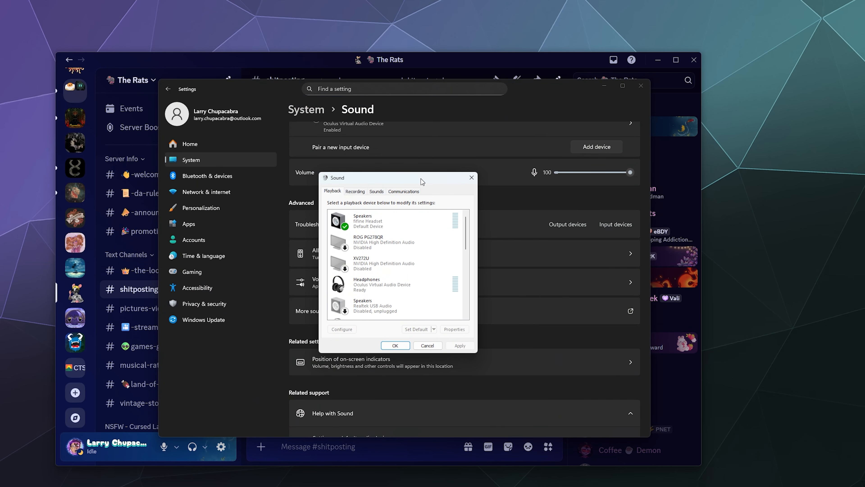
pyautogui.click(355, 192)
# Check the display options for disabled and disconnected recording devices, and enable the Logitech BRIO microphone.
pyautogui.click(370, 272)
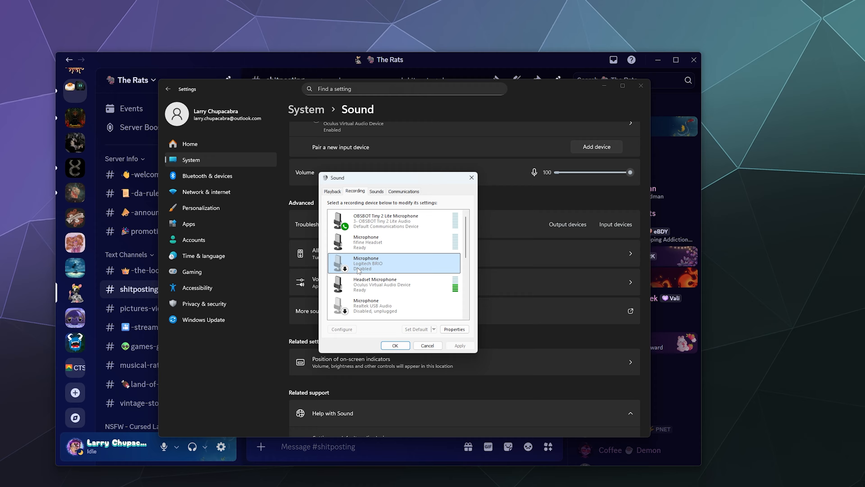
pyautogui.rightClick(399, 267)
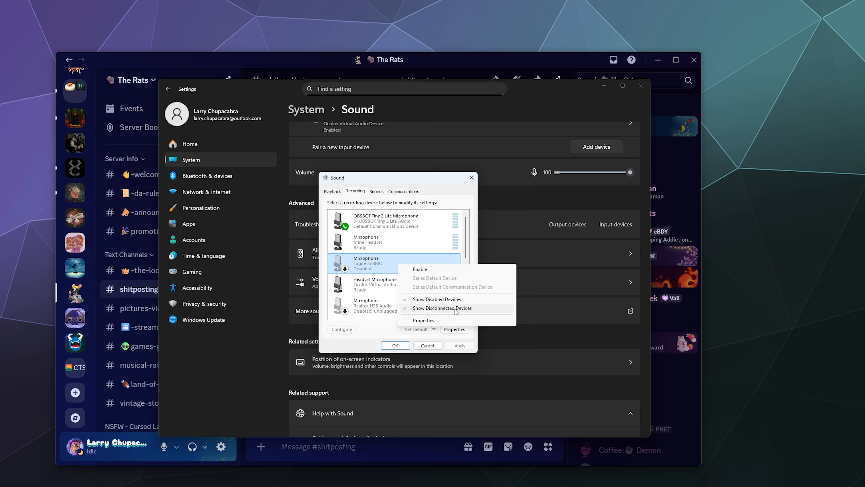
pyautogui.click(382, 268)
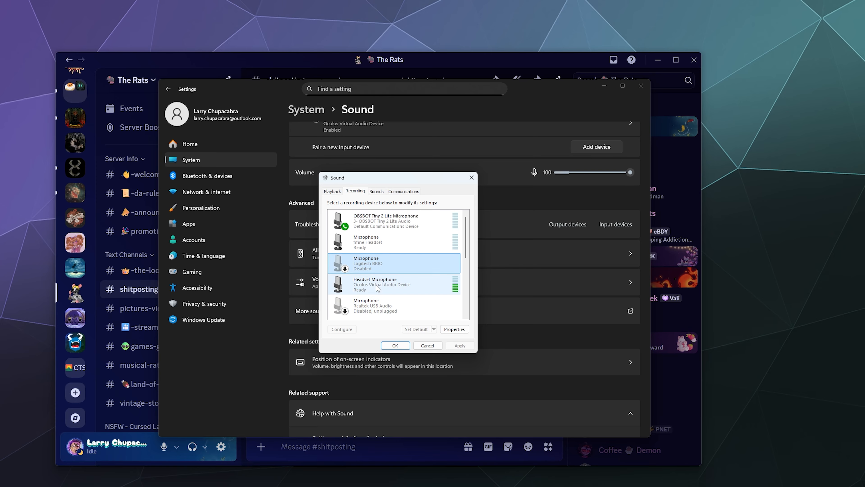
pyautogui.rightClick(374, 262)
pyautogui.click(399, 268)
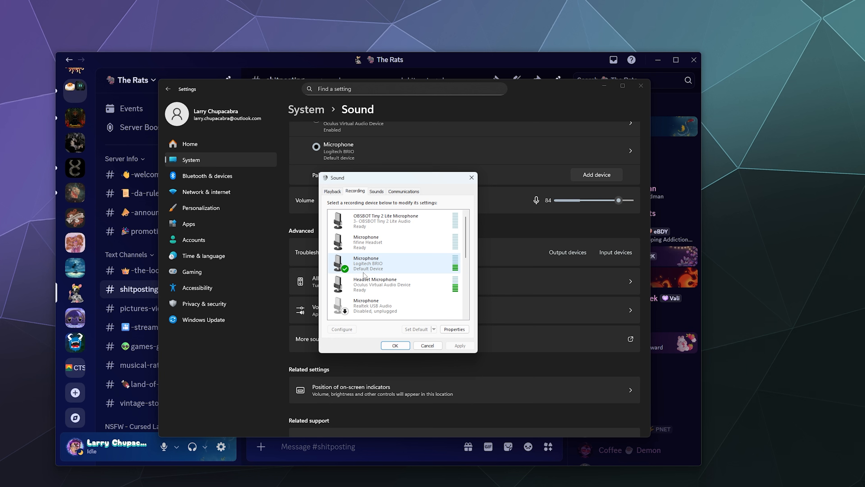
# Make the Yeti GX microphone both the default device and the default communication device for recording.
pyautogui.scroll(-2, 364, 274)
pyautogui.scroll(-5, 364, 274)
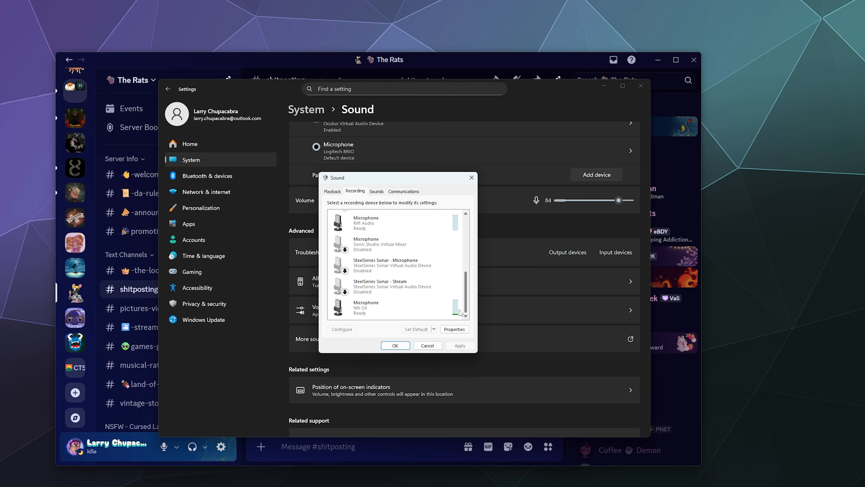
pyautogui.click(381, 307)
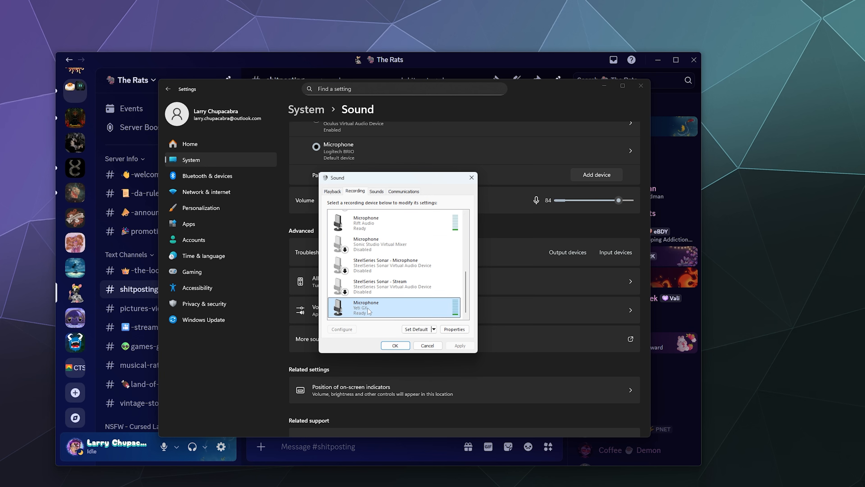
pyautogui.rightClick(367, 308)
pyautogui.click(403, 323)
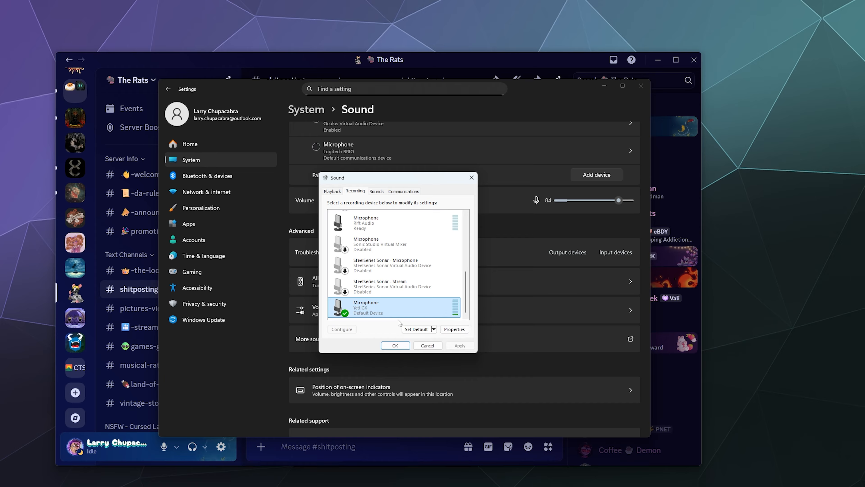
pyautogui.rightClick(388, 306)
pyautogui.click(410, 319)
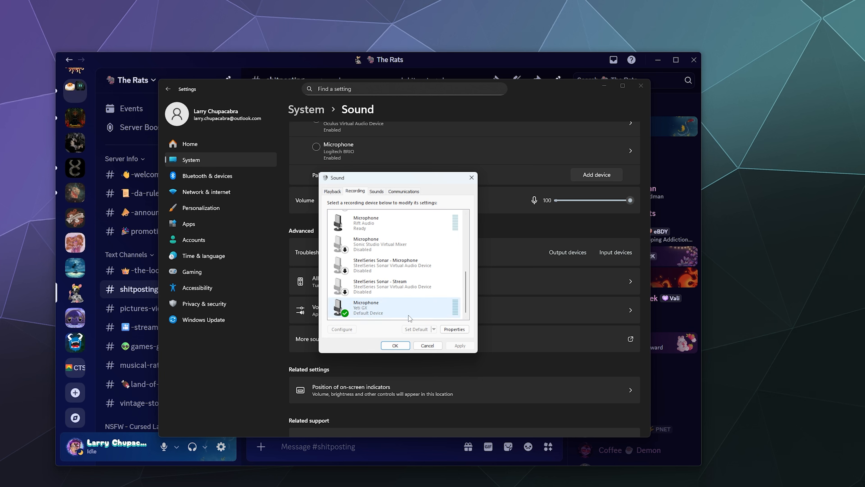
# Disable the Logitech BRIO microphone in the recording devices list.
pyautogui.scroll(5, 459, 243)
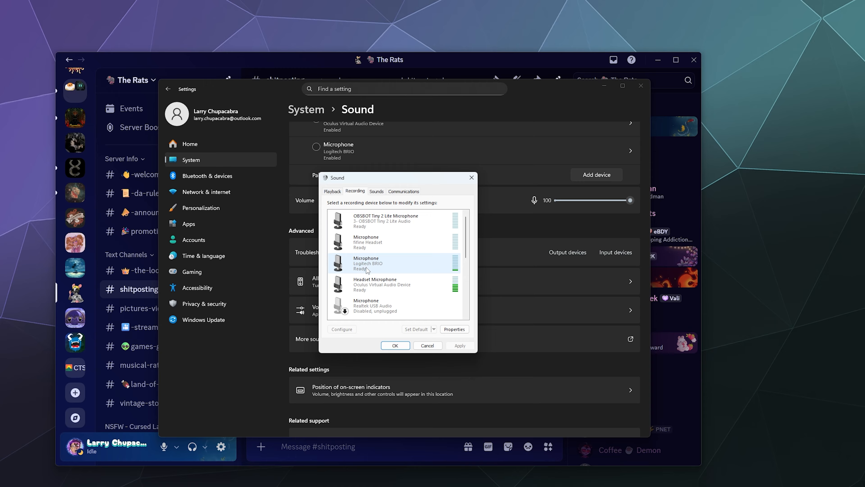
pyautogui.click(405, 272)
pyautogui.rightClick(406, 272)
pyautogui.click(413, 272)
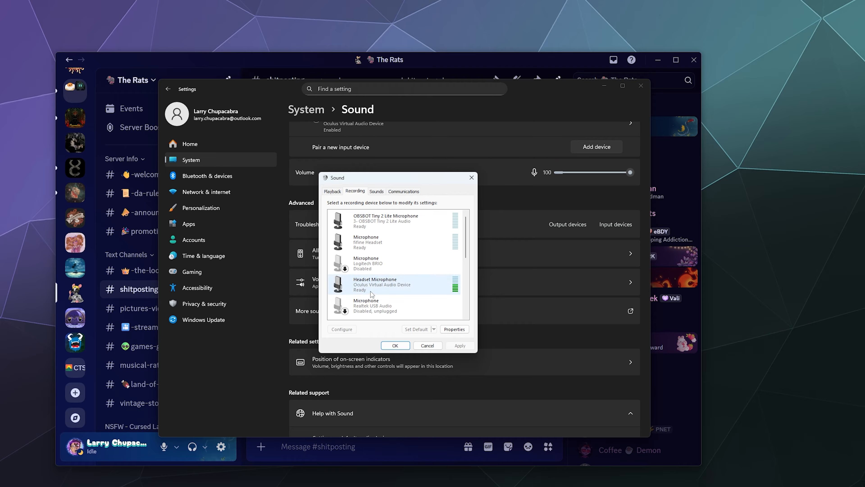
# Check the remaining recording devices, accept the Sound dialog and close Windows Settings.
pyautogui.scroll(-2, 424, 252)
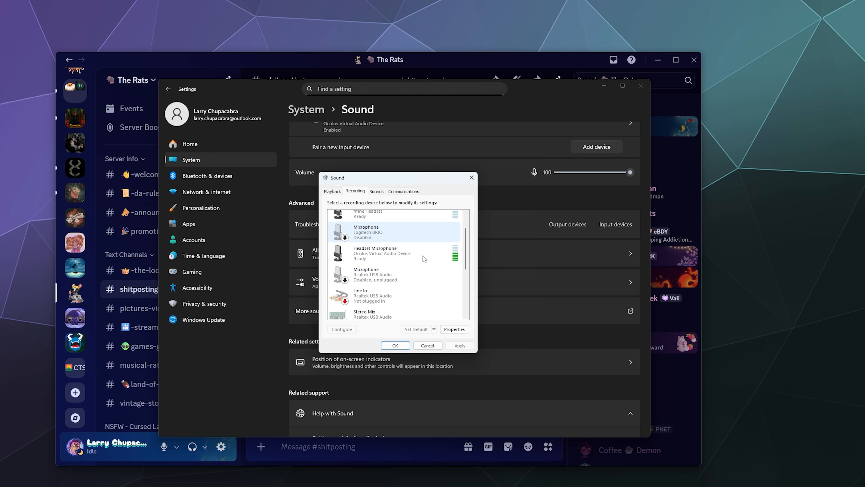
pyautogui.scroll(-5, 424, 259)
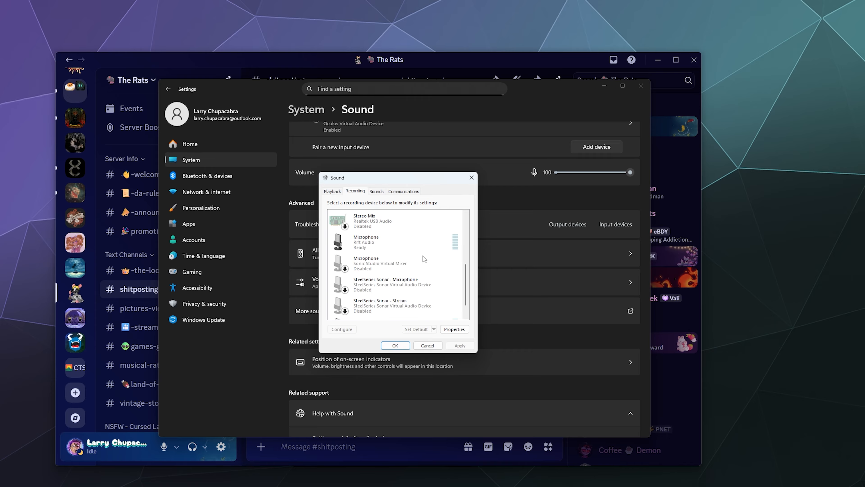
pyautogui.scroll(-1, 466, 308)
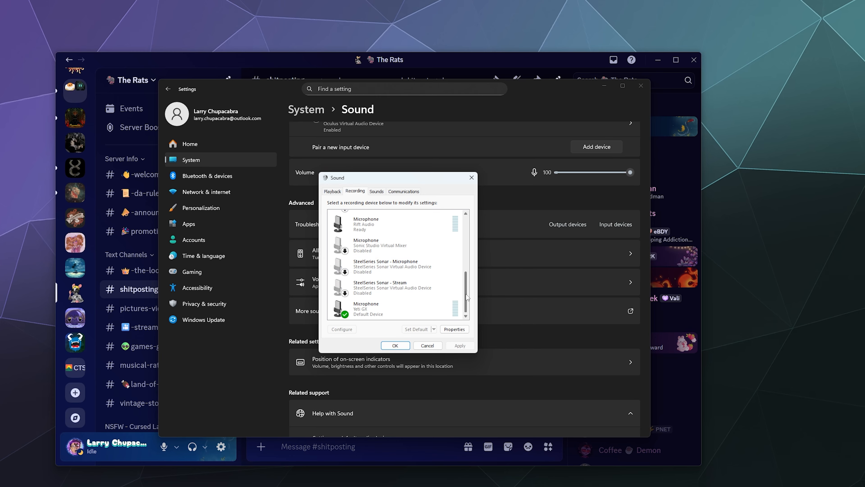
pyautogui.click(389, 346)
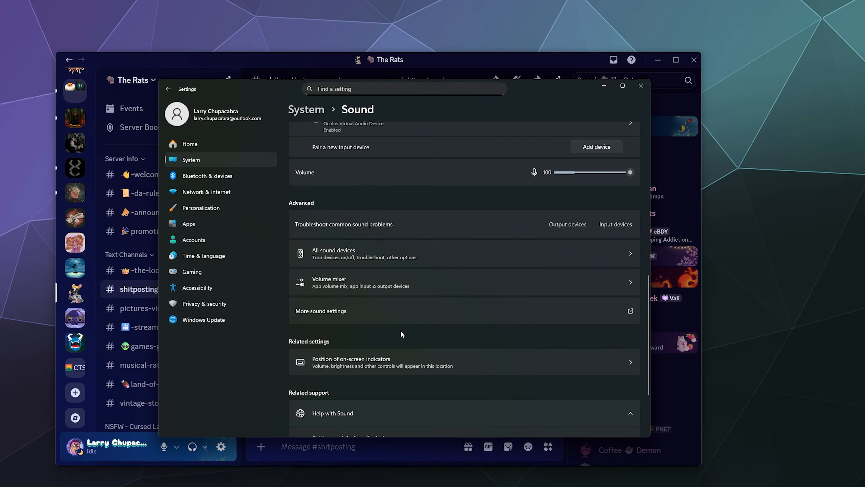
pyautogui.click(640, 85)
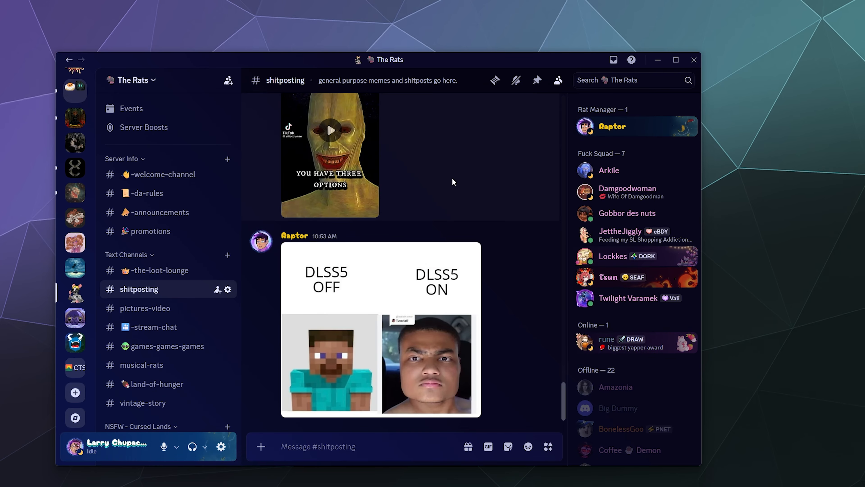